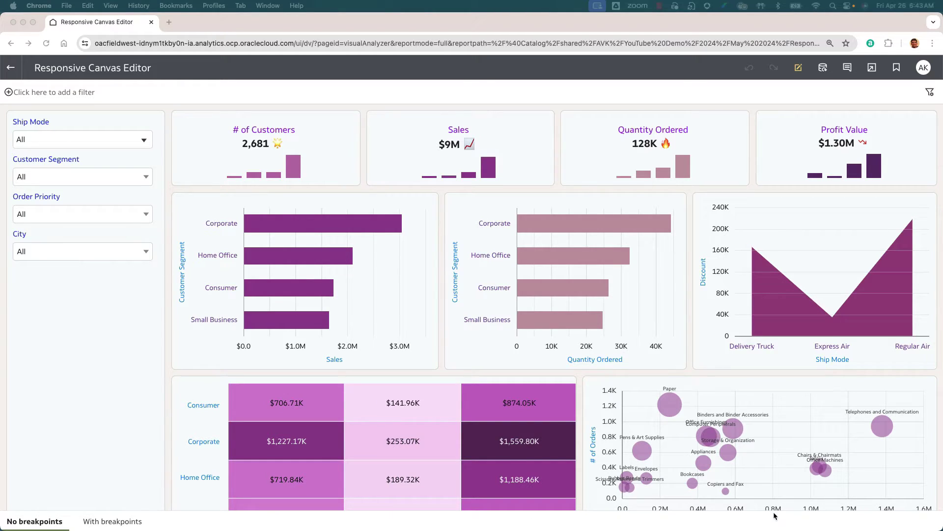
- Preview the current canvas at a narrow browser width, then restore the window to full size
left_click_drag(937, 527, 219, 476)
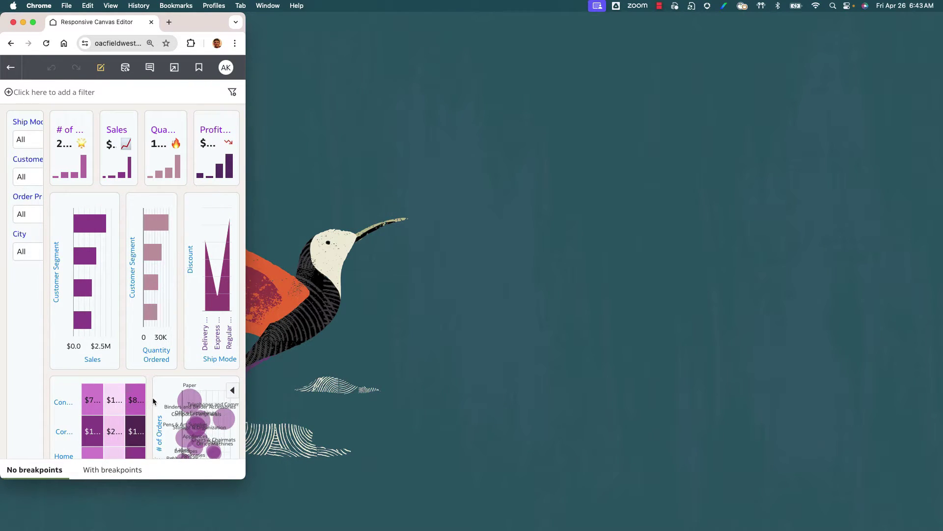
scroll(153, 401, "down", 3)
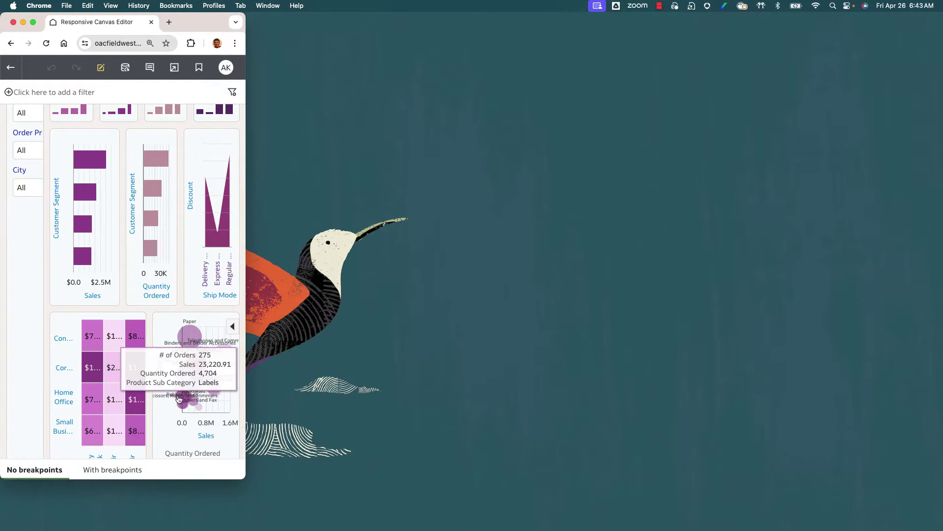
scroll(113, 388, "up", 2)
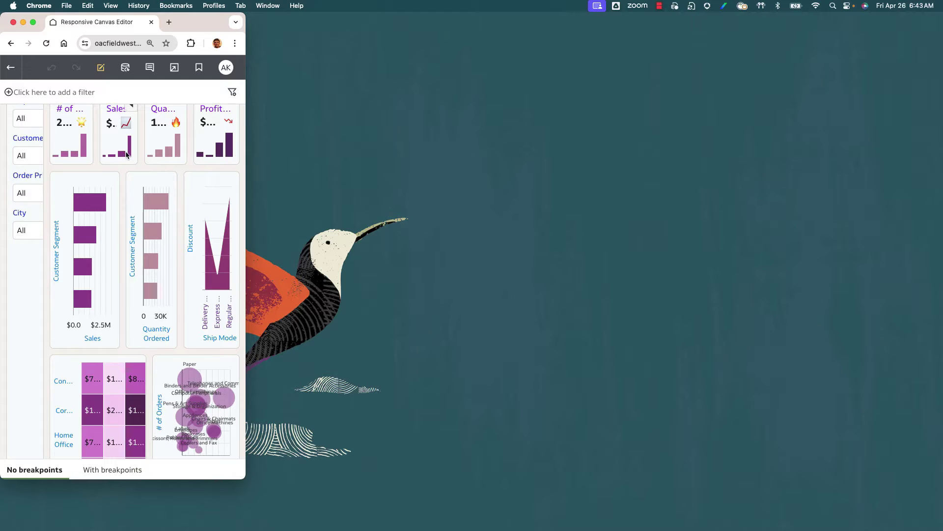
mouse_move(126, 155)
left_click_drag(128, 479, 129, 509)
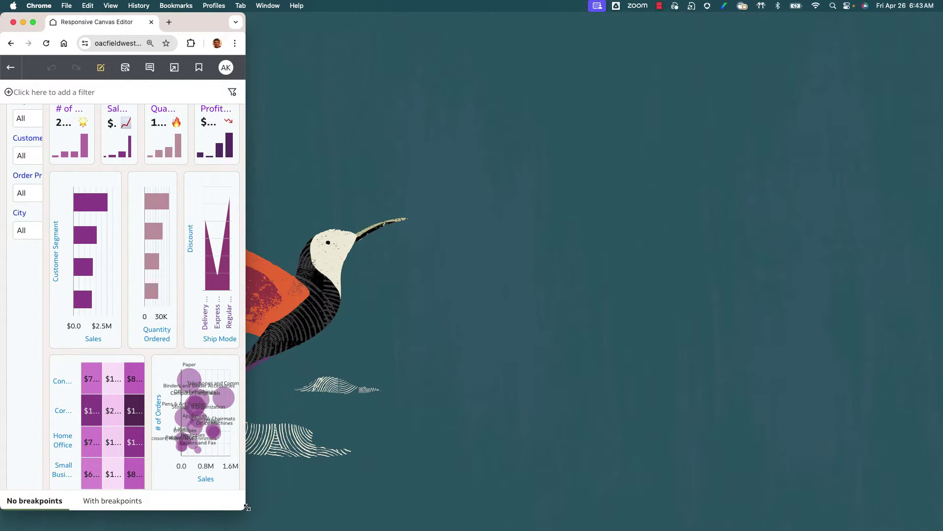
left_click_drag(247, 507, 941, 524)
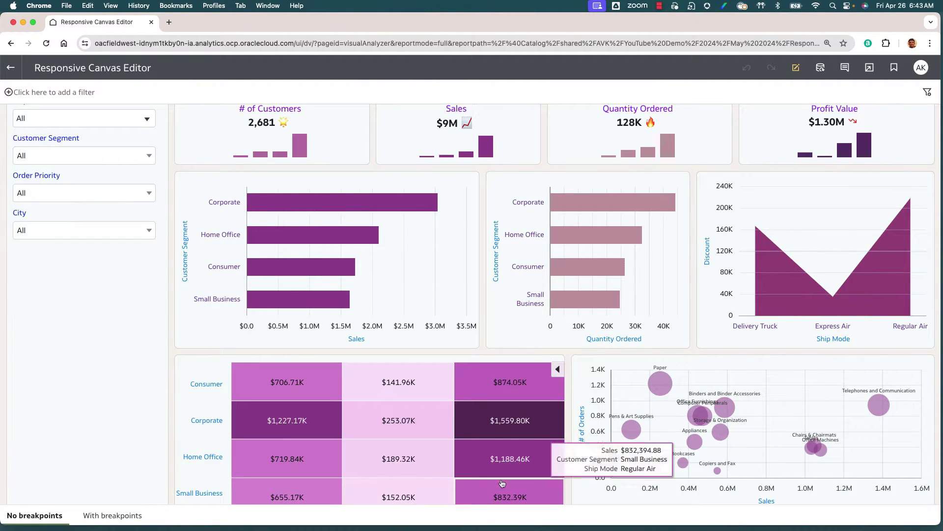
- Switch to the With breakpoints canvas and narrow the browser window to watch it reflow
left_click(108, 519)
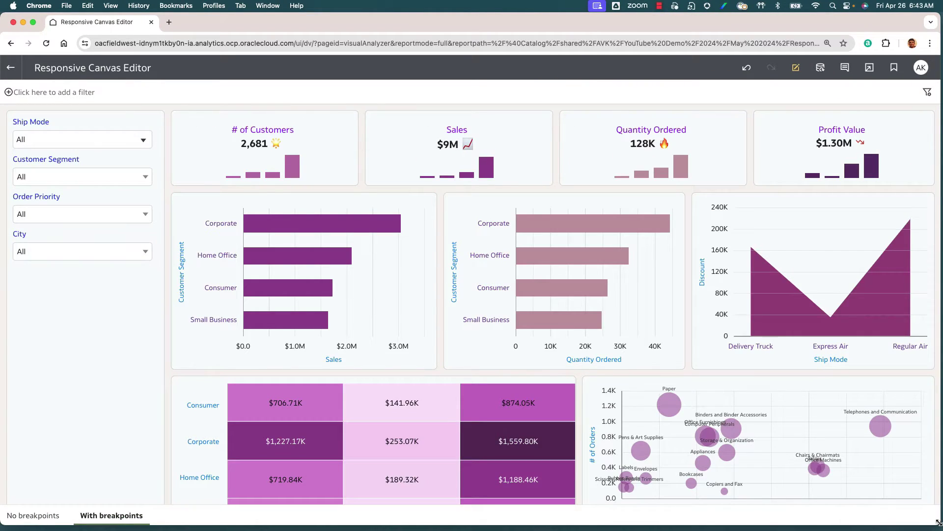
left_click_drag(939, 522, 531, 519)
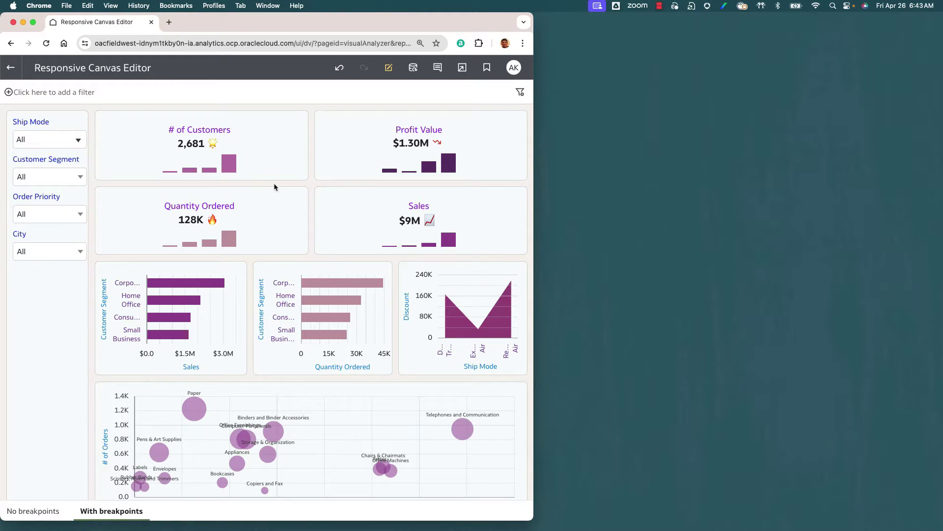
mouse_move(338, 289)
scroll(338, 289, "down", 5)
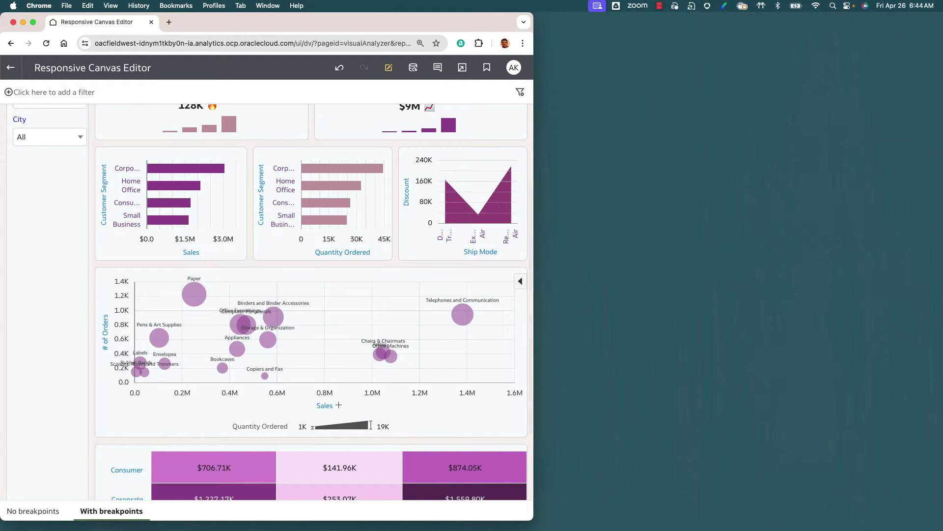
scroll(339, 405, "up", 5)
- Shrink the window to phone width to see the filters restack, then widen it back to full size
left_click_drag(527, 517, 397, 525)
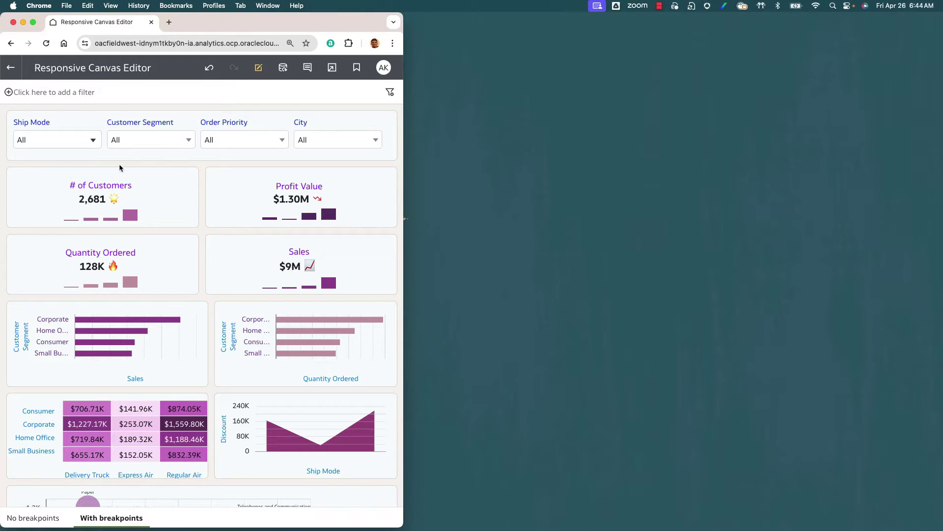
left_click_drag(403, 527, 280, 528)
scroll(215, 440, "down", 5)
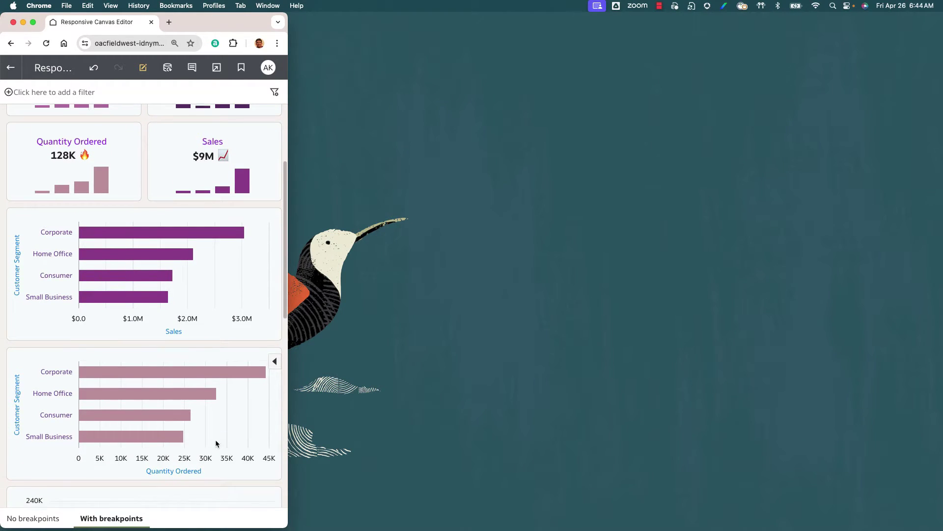
scroll(216, 443, "down", 5)
scroll(216, 444, "down", 5)
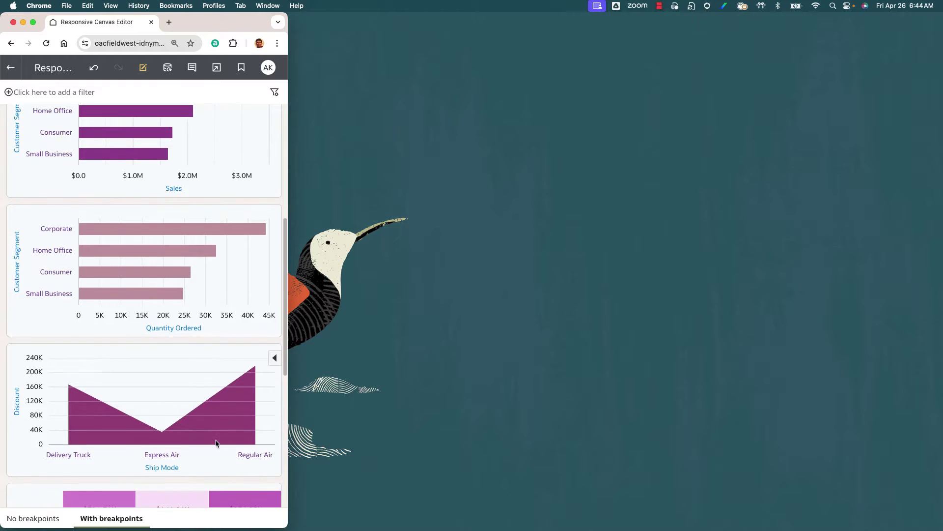
scroll(216, 444, "up", 15)
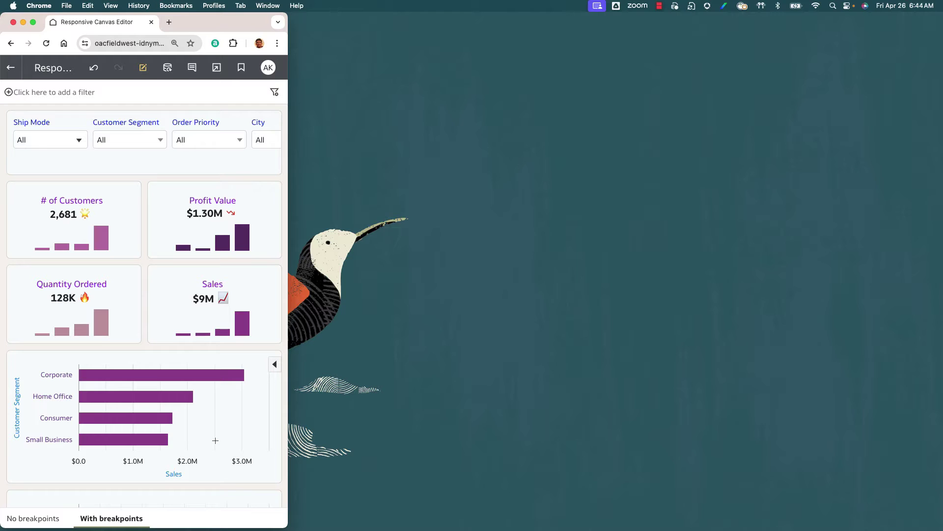
left_click_drag(288, 527, 935, 524)
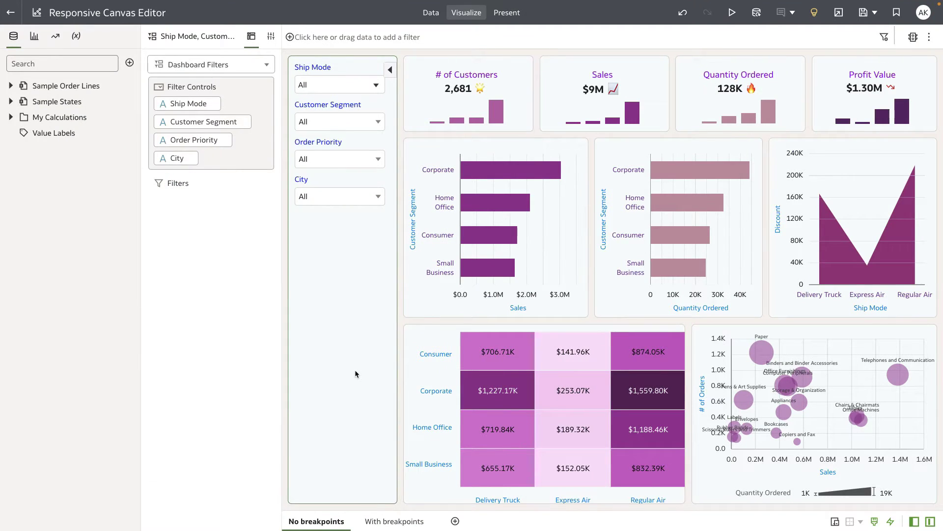
- Duplicate the No breakpoints canvas from its tab options menu
mouse_move(344, 523)
left_click(343, 524)
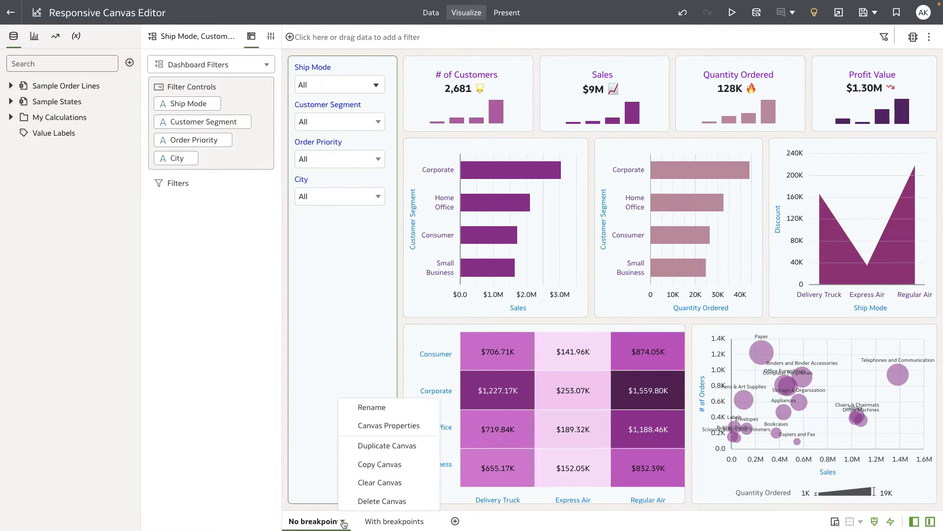
left_click(385, 446)
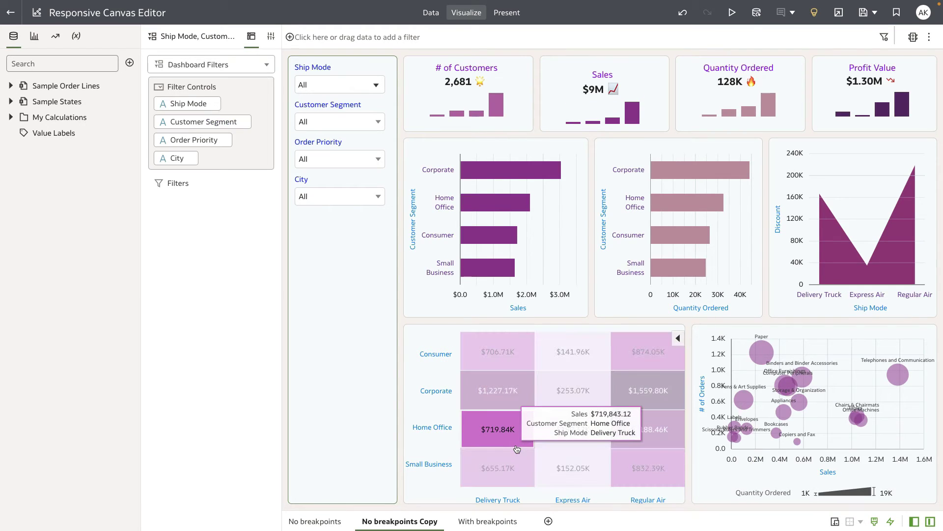
- Open the Responsive Canvas Editor and narrow the copied canvas preview to 961px
left_click(835, 522)
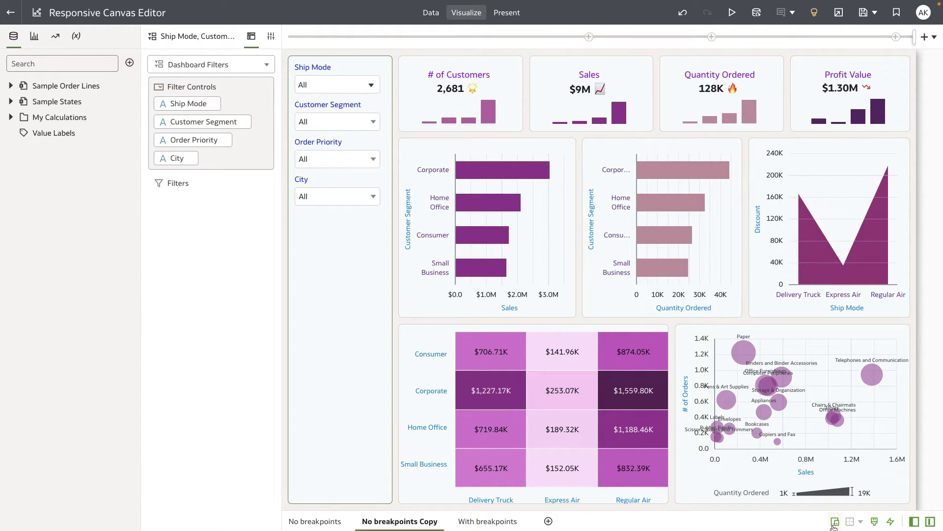
mouse_move(811, 262)
mouse_move(913, 42)
left_click_drag(913, 42, 819, 53)
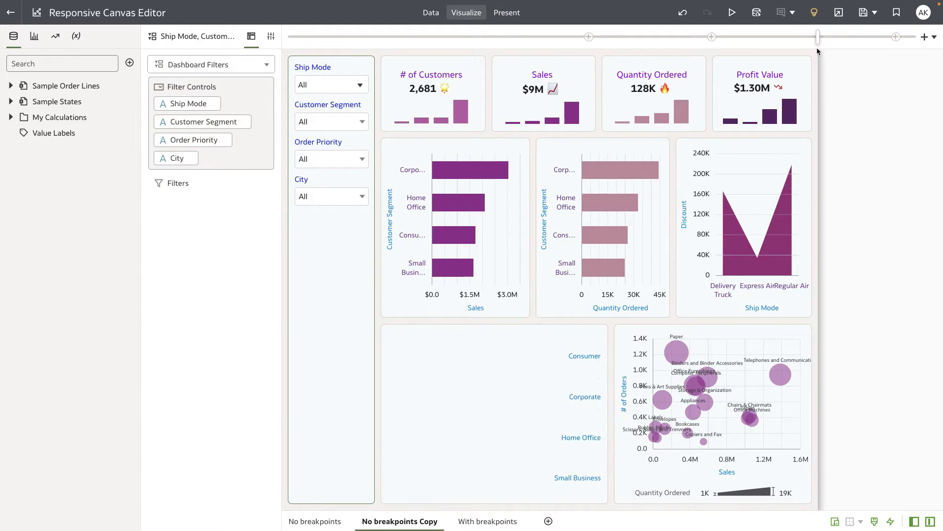
- Add a breakpoint at position 750px, replacing the default value 873
right_click(820, 42)
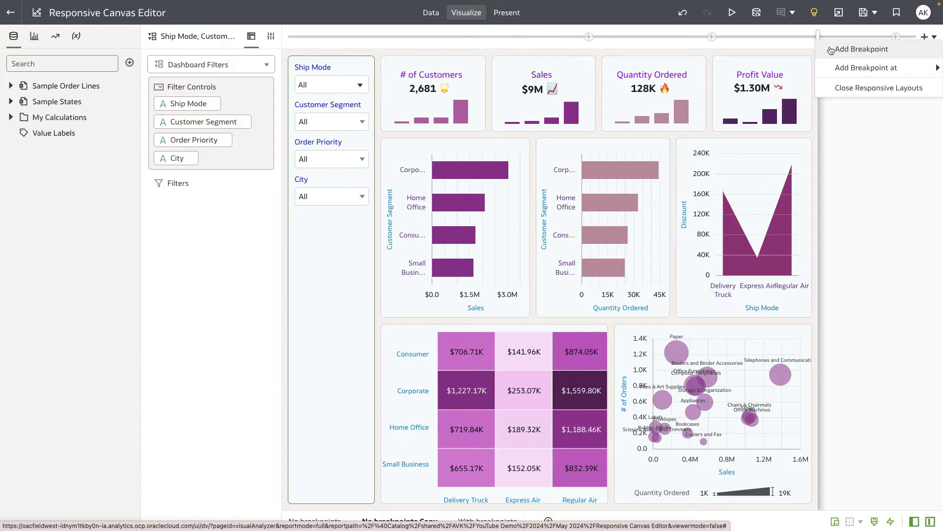
left_click(831, 51)
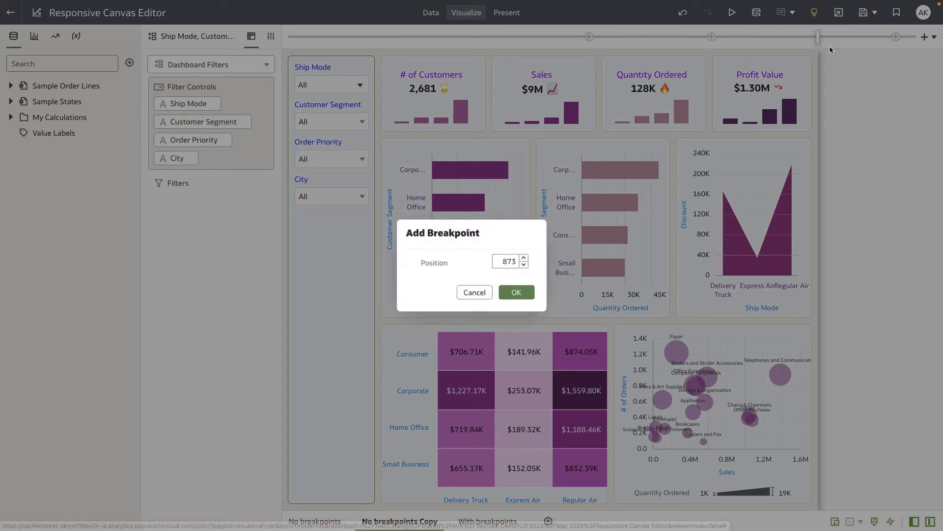
left_click(501, 263)
left_click_drag(501, 264, 525, 264)
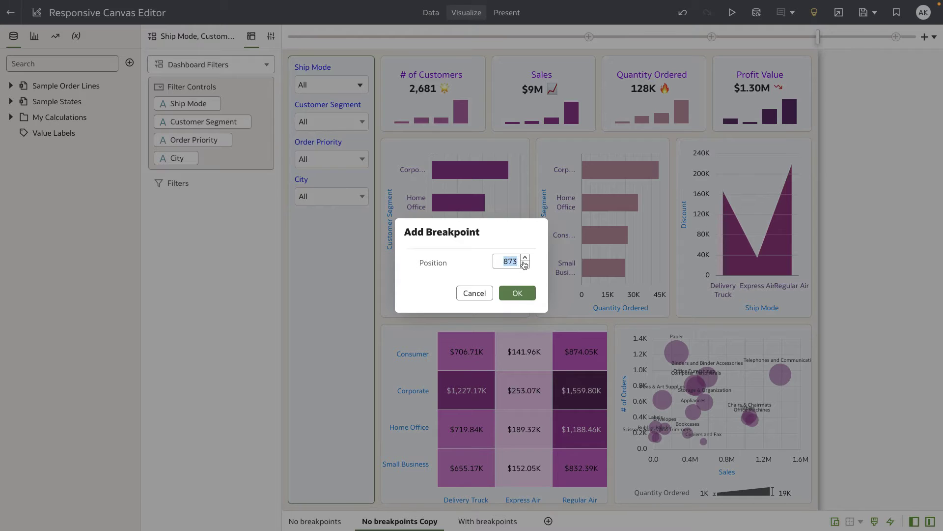
type("750")
left_click(518, 293)
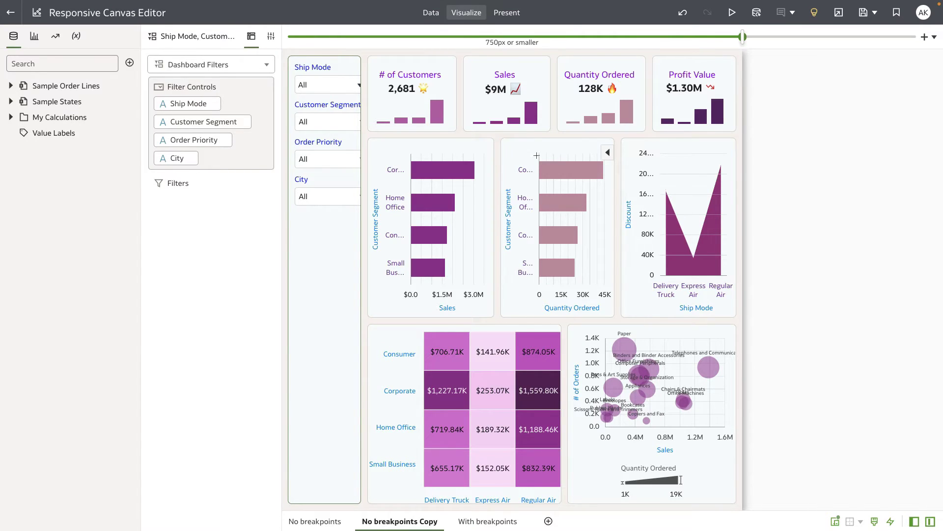
- Move the Quantity Ordered and Profit Value tiles into a second KPI row with even widths
left_click_drag(584, 61, 515, 136)
left_click_drag(676, 72, 714, 132)
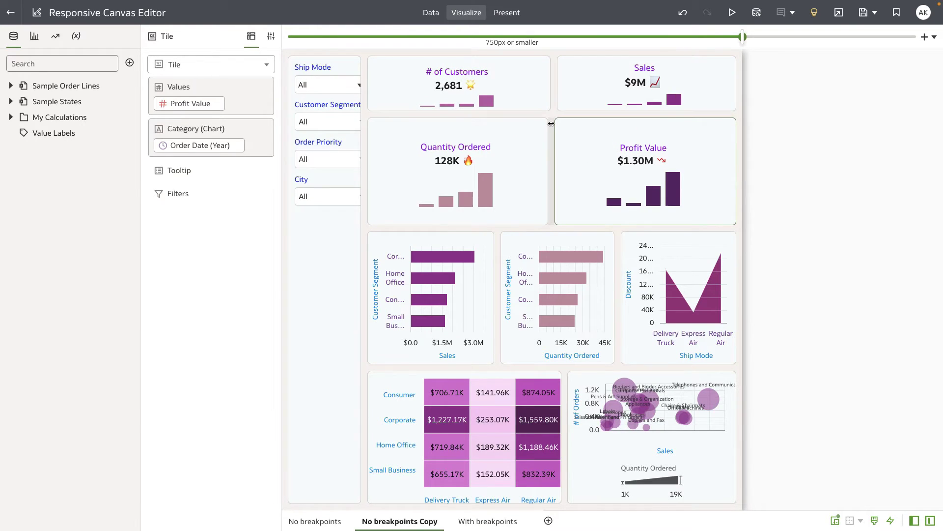
left_click_drag(551, 123, 557, 134)
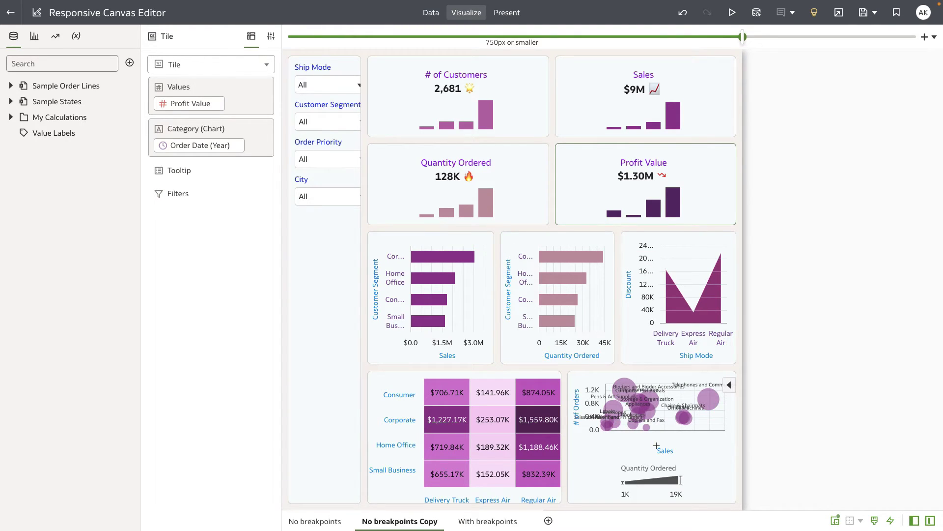
- Place the bubble chart in a full-width row above the table and make it taller
left_click_drag(650, 375, 618, 422)
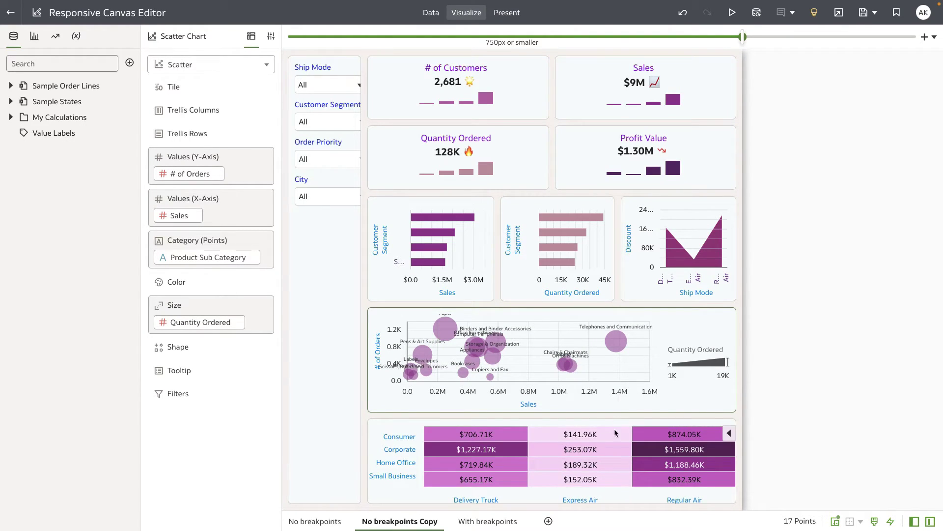
left_click_drag(619, 505, 621, 518)
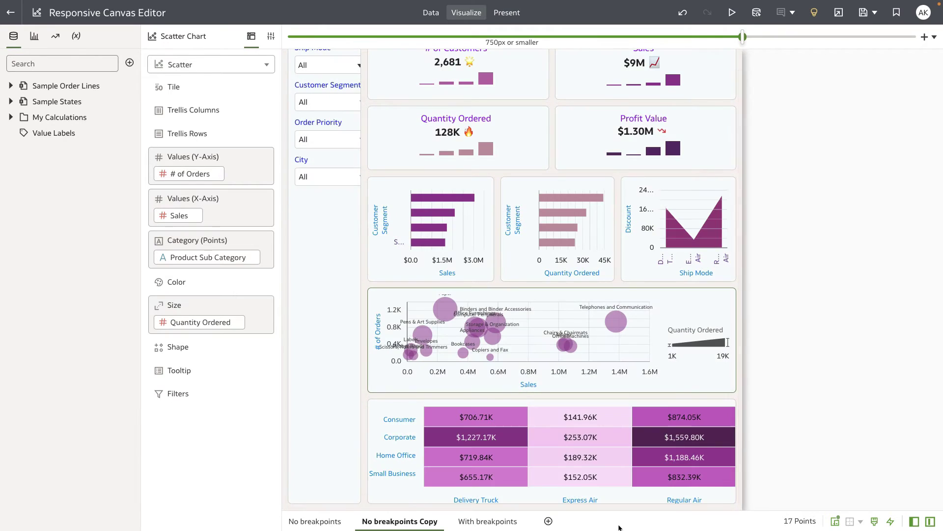
mouse_move(607, 445)
left_click_drag(603, 396, 609, 437)
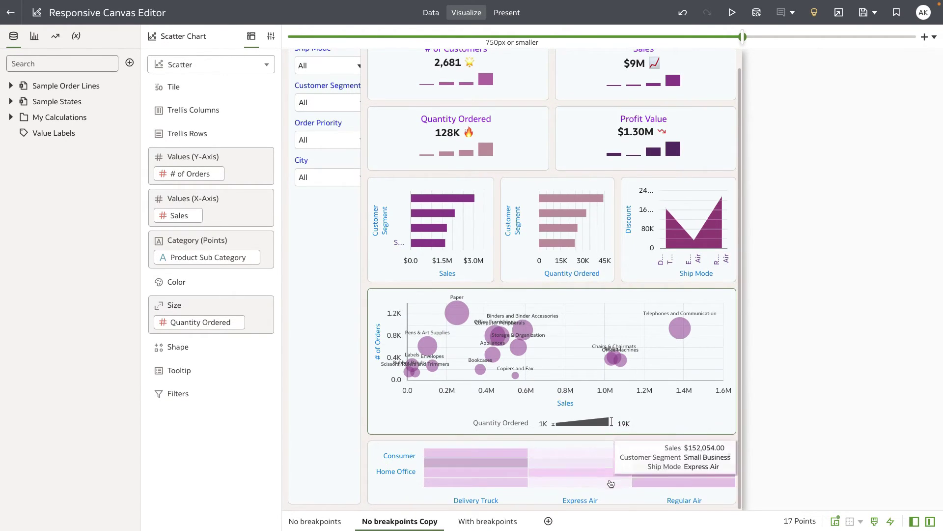
left_click_drag(619, 506, 619, 520)
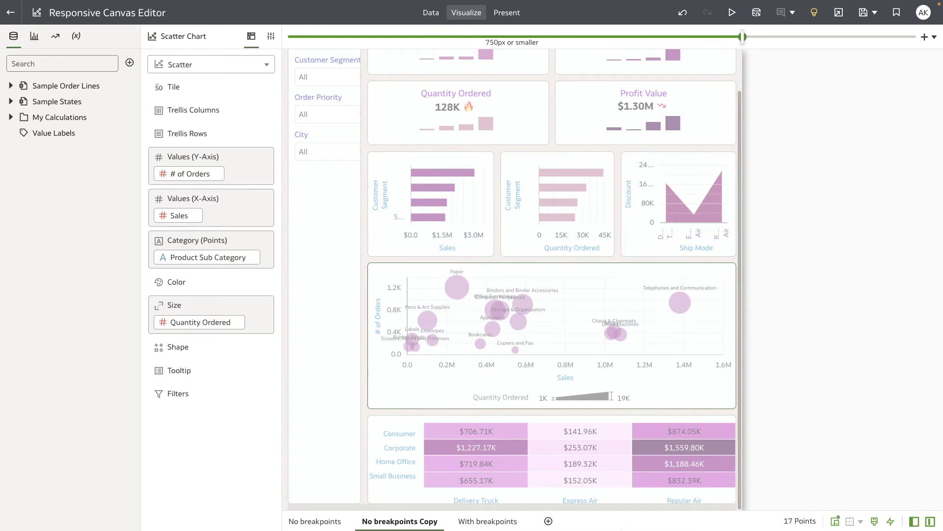
left_click(610, 430)
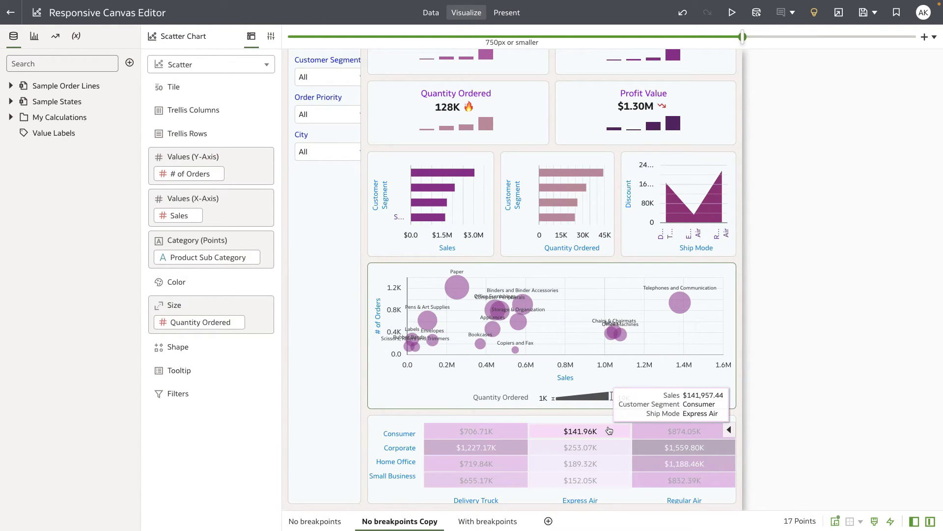
scroll(609, 430, "up", 1)
- Narrow the preview to about 728px and add a breakpoint at 500px, replacing 571
left_click(609, 429)
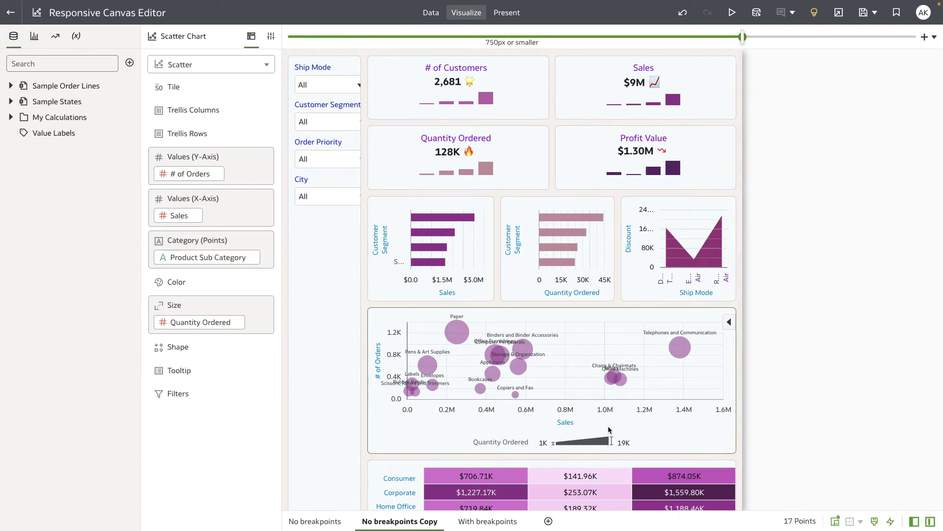
left_click_drag(742, 37, 633, 42)
right_click(633, 39)
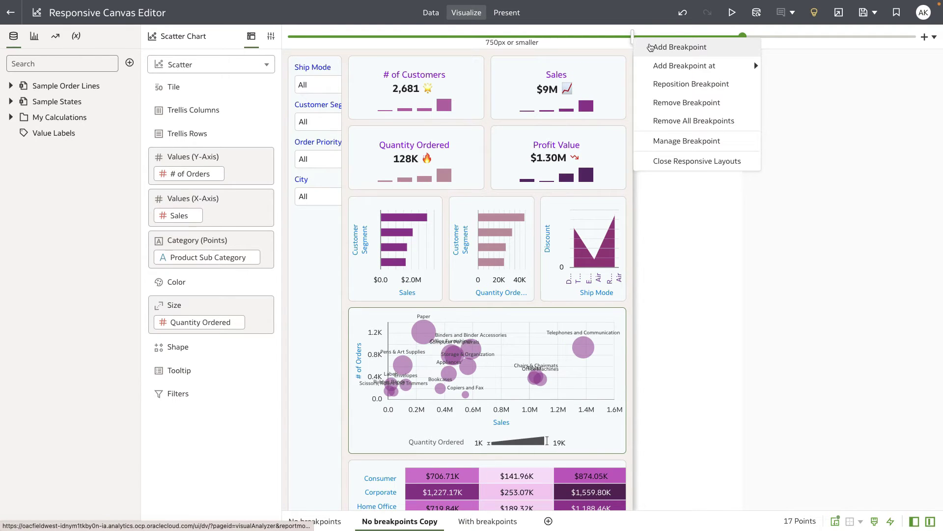
left_click(648, 45)
left_click_drag(516, 261, 499, 260)
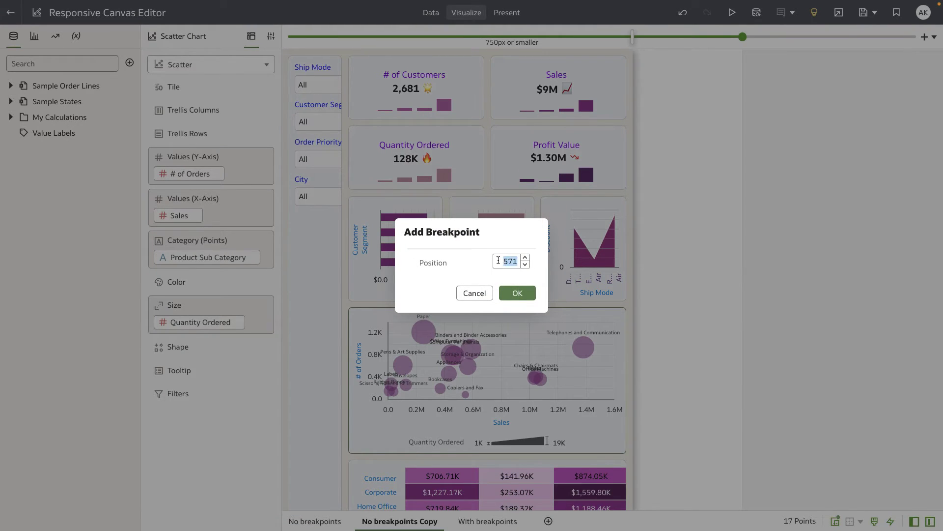
type("500")
left_click(516, 293)
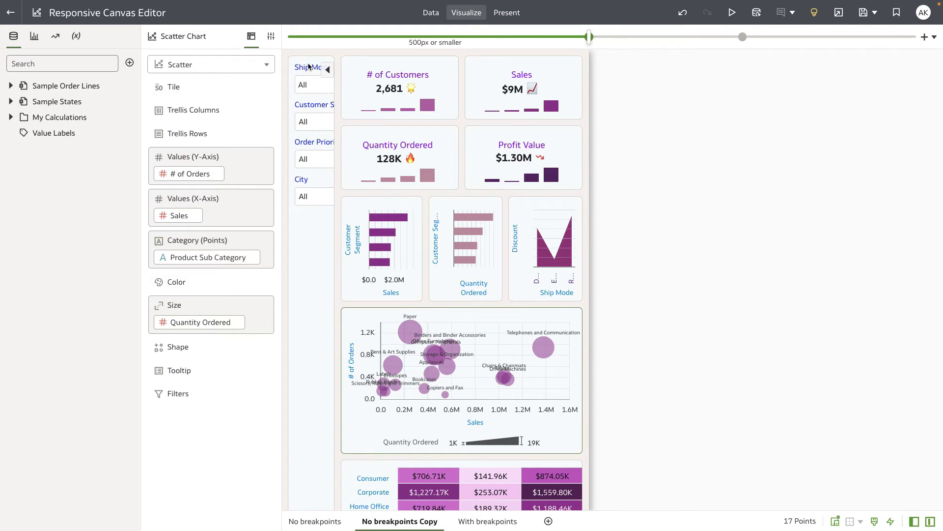
- Move the filters into a short full-width row at the top and shorten the top KPI row
left_click_drag(308, 58, 345, 60)
left_click_drag(381, 153, 382, 110)
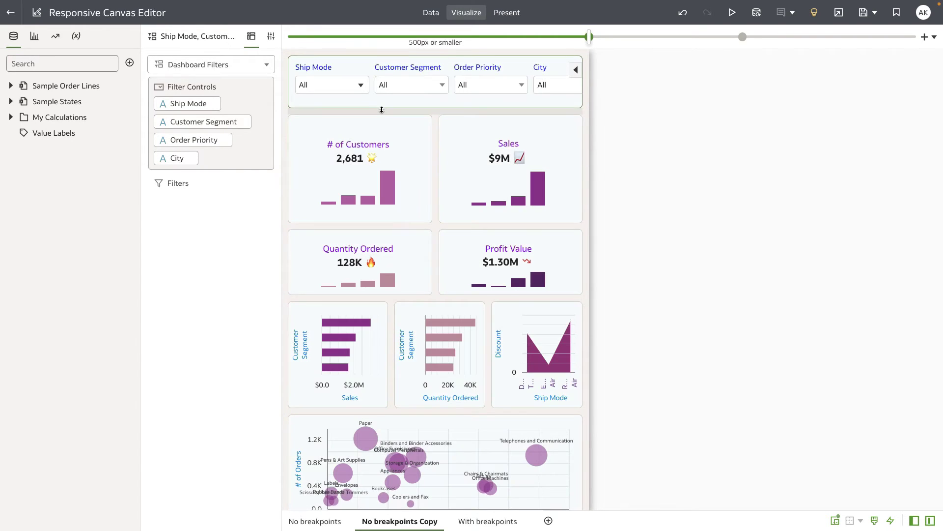
left_click_drag(434, 225, 436, 199)
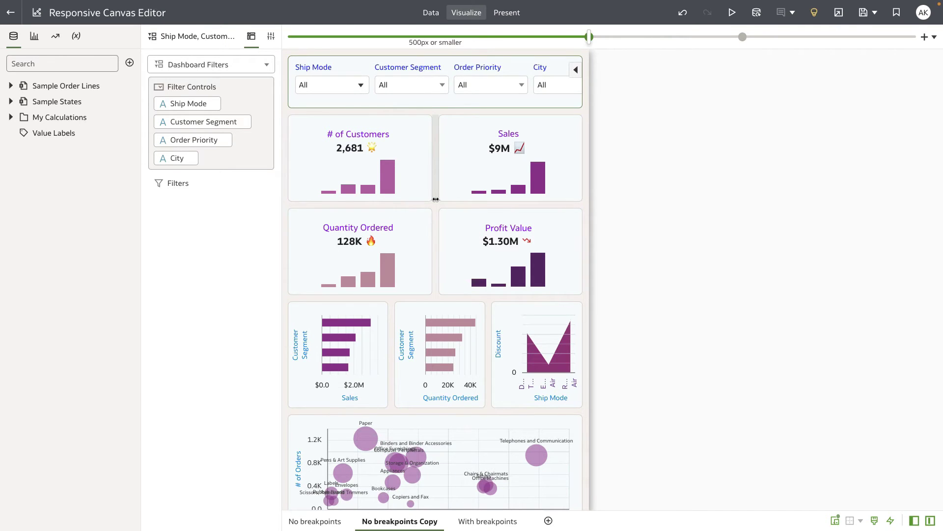
- Give the Discount area chart its own full-width row and review the stacked charts
scroll(436, 199, "down", 2)
left_click_drag(440, 315, 435, 211)
left_click_drag(475, 178, 463, 315)
scroll(463, 343, "down", 4)
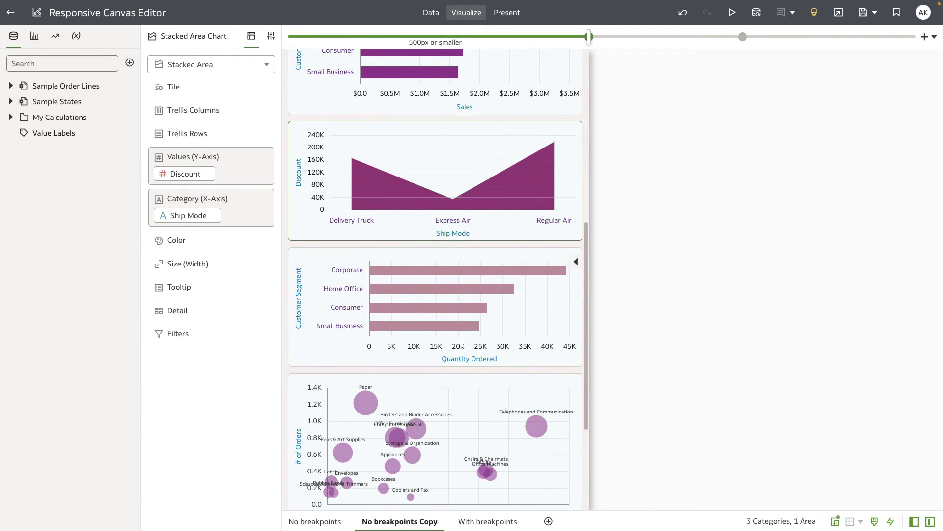
scroll(462, 343, "down", 3)
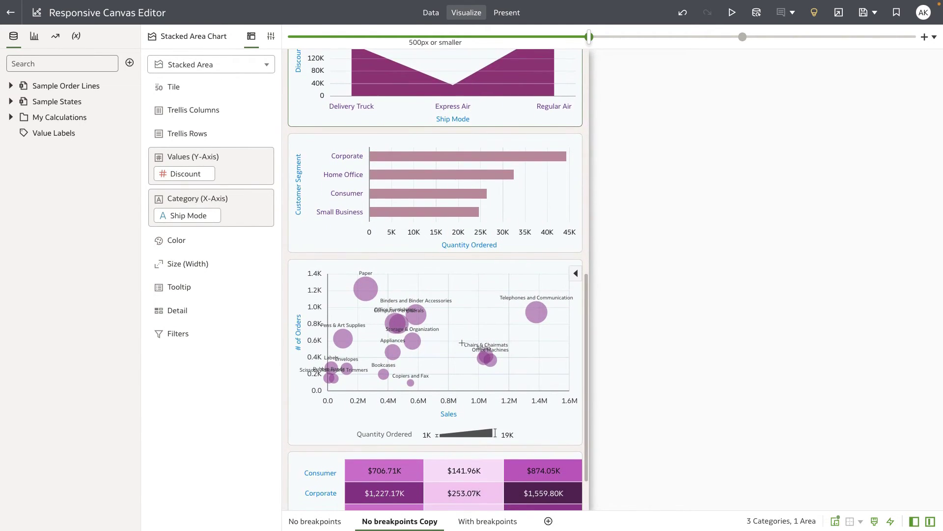
scroll(462, 343, "down", 2)
scroll(462, 343, "up", 4)
scroll(462, 343, "up", 10)
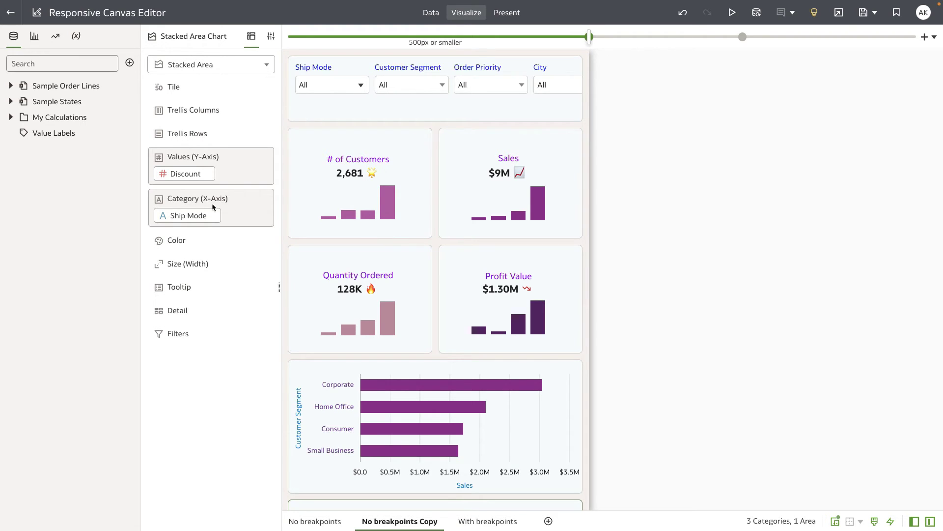
- Create a Discount by Ship Mode chart at the canvas bottom from the Sample Order Lines fields
left_click(11, 86)
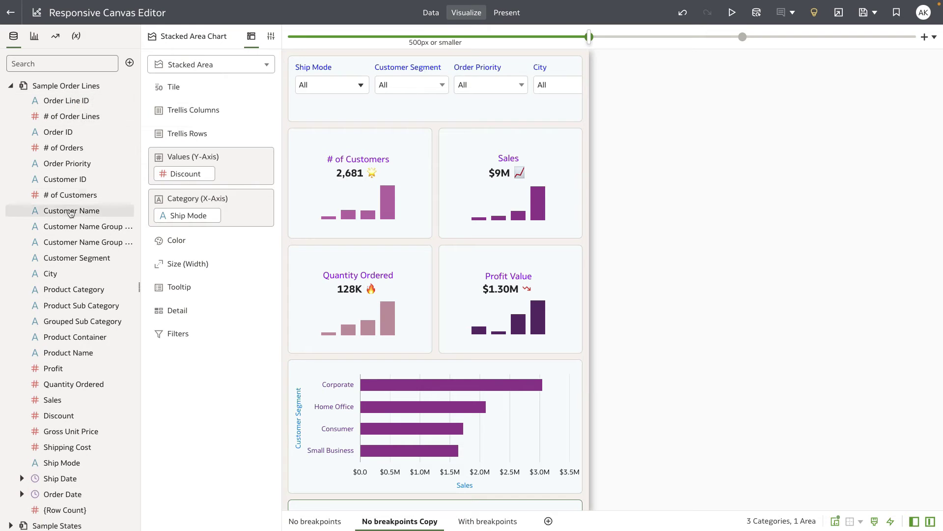
scroll(84, 268, "down", 1)
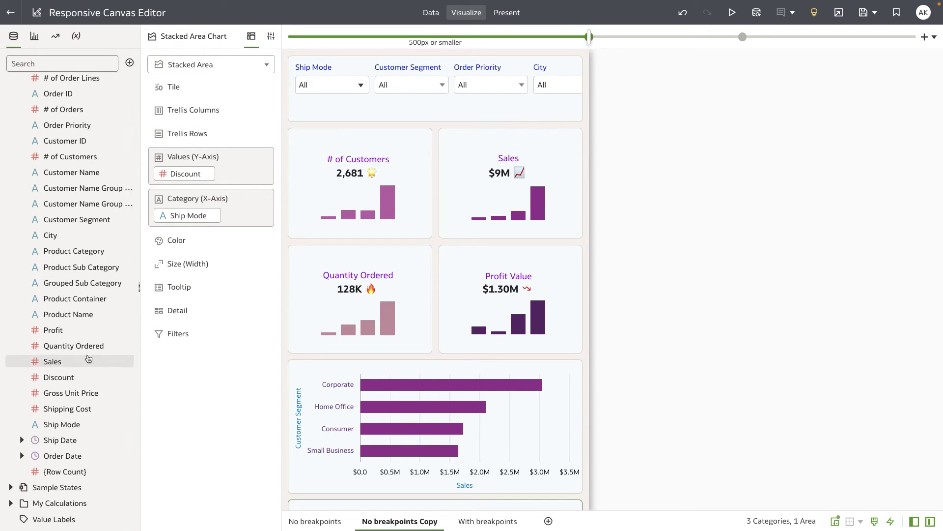
scroll(381, 426, "down", 5)
scroll(381, 425, "down", 4)
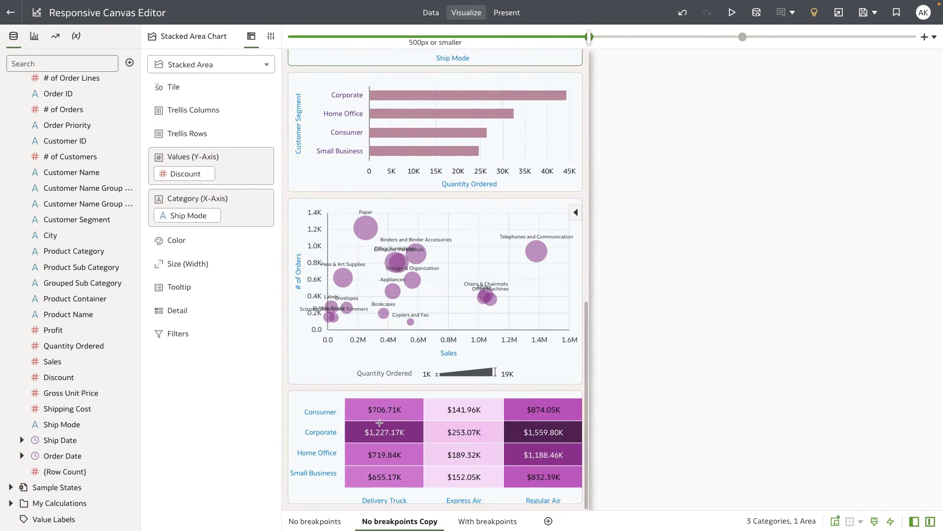
left_click(80, 428)
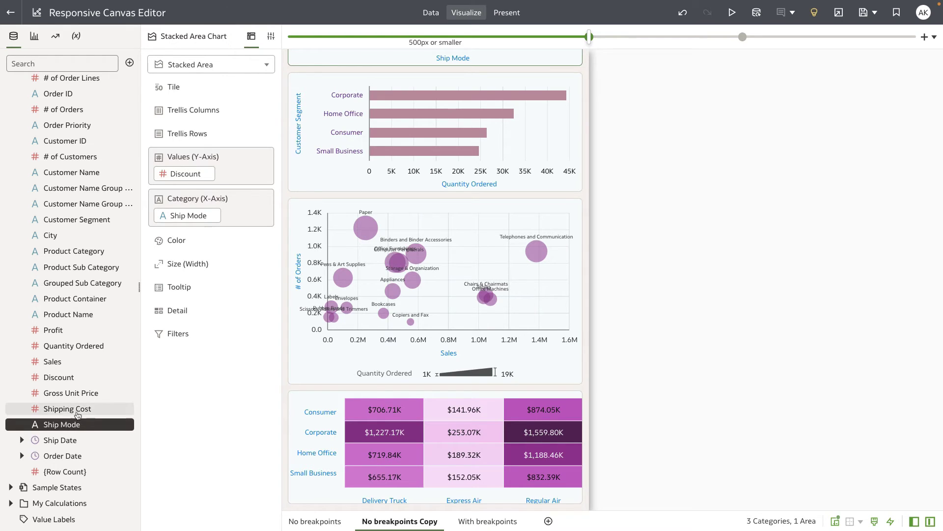
left_click(73, 379, "ctrl")
left_click_drag(146, 397, 382, 504)
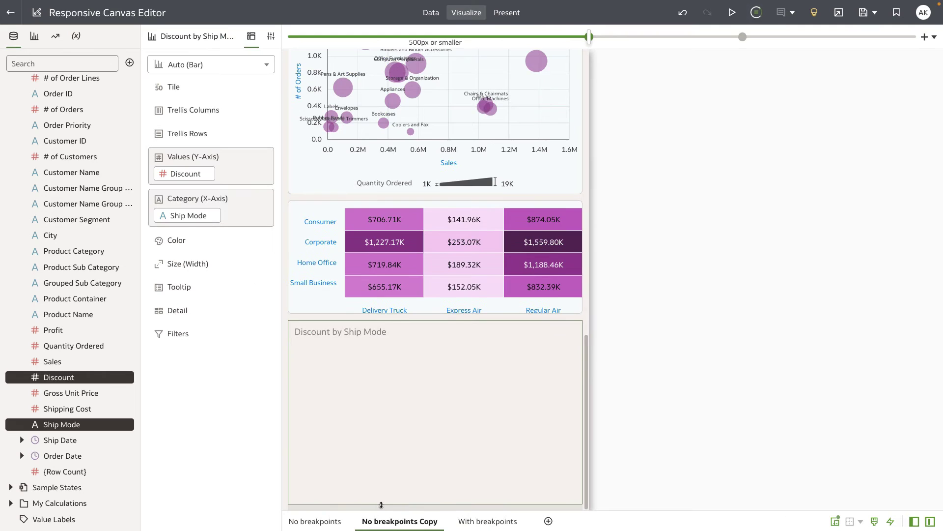
left_click_drag(433, 320, 433, 331)
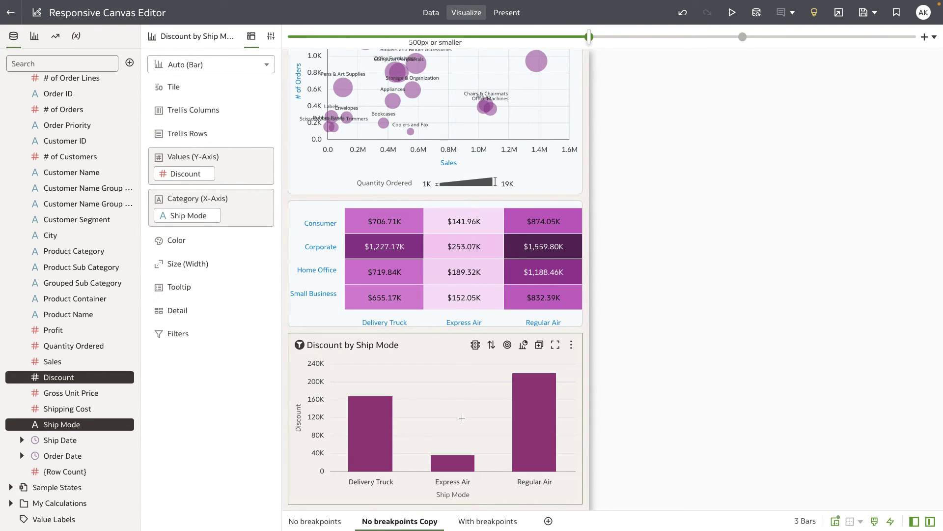
- Change the chart to horizontal bars sorted by Discount from largest to smallest
left_click(231, 68)
left_click(268, 88)
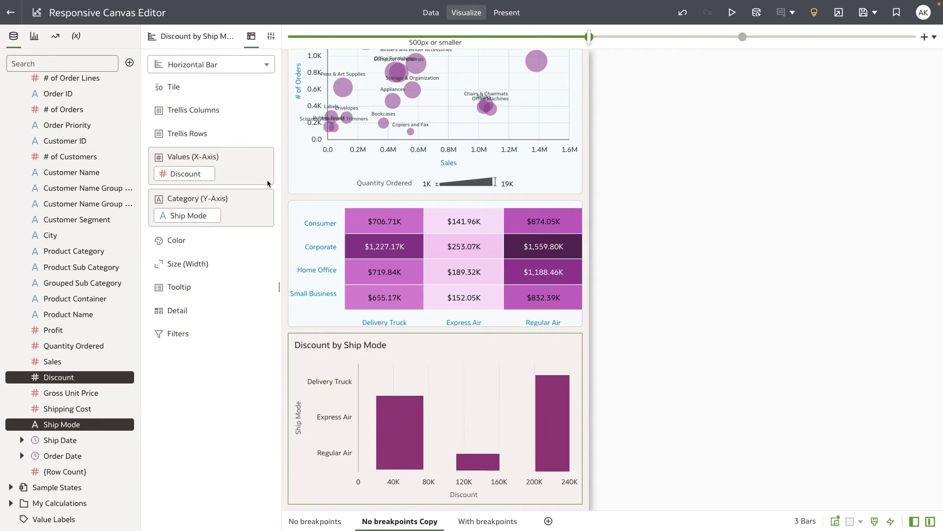
right_click(185, 178)
mouse_move(199, 190)
left_click(287, 205)
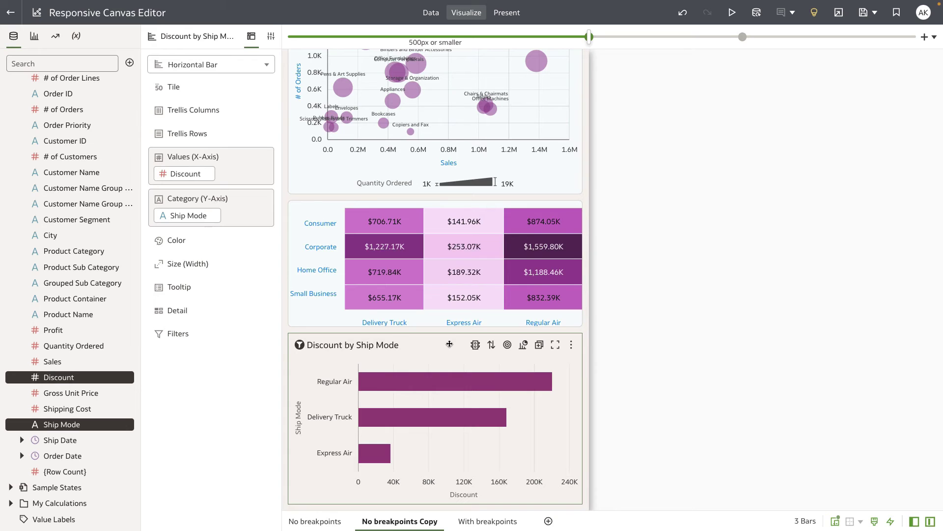
scroll(449, 343, "up", 10)
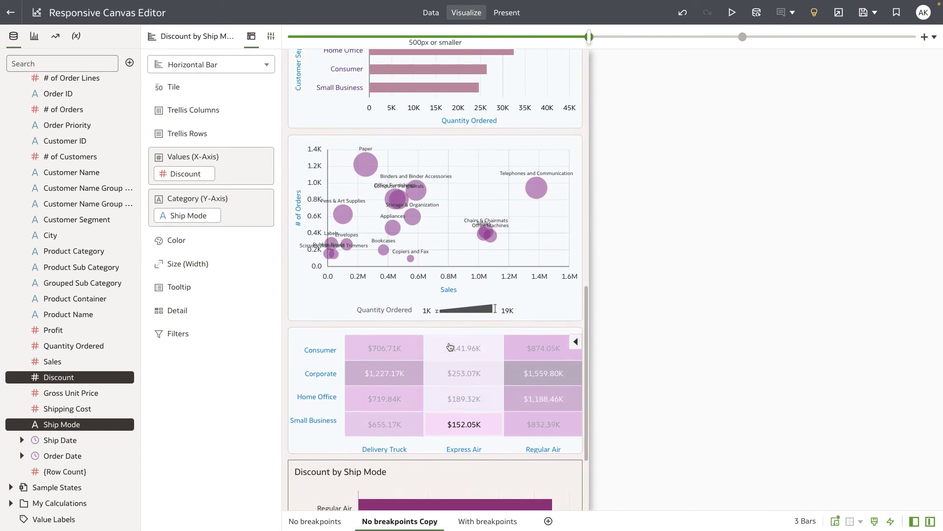
scroll(448, 343, "up", 12)
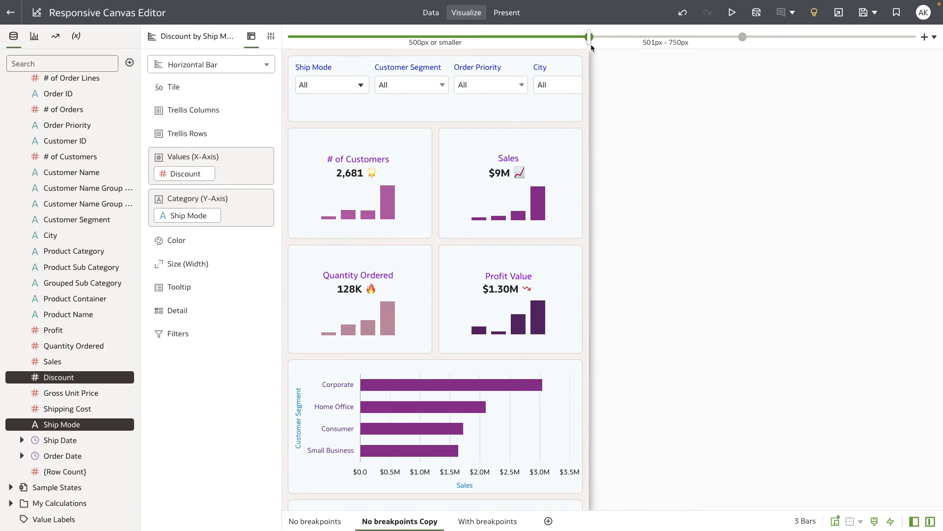
- Widen the canvas preview to 746px to display the 501px–750px layout
mouse_move(591, 39)
left_click_drag(590, 40, 741, 42)
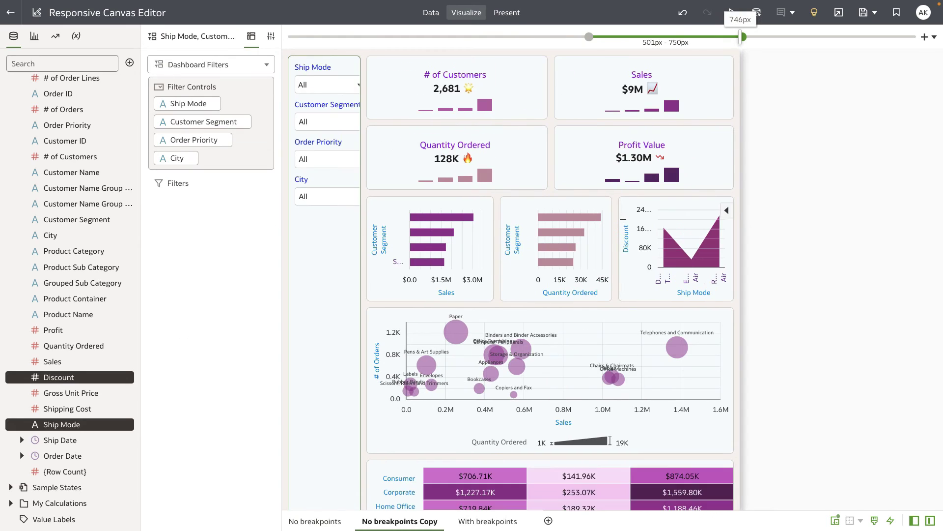
scroll(600, 292, "down", 1)
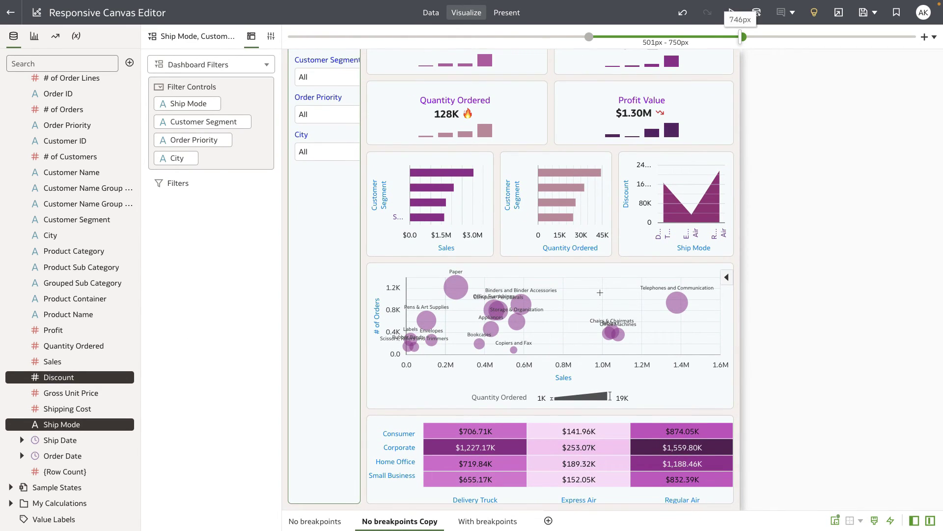
scroll(600, 292, "up", 1)
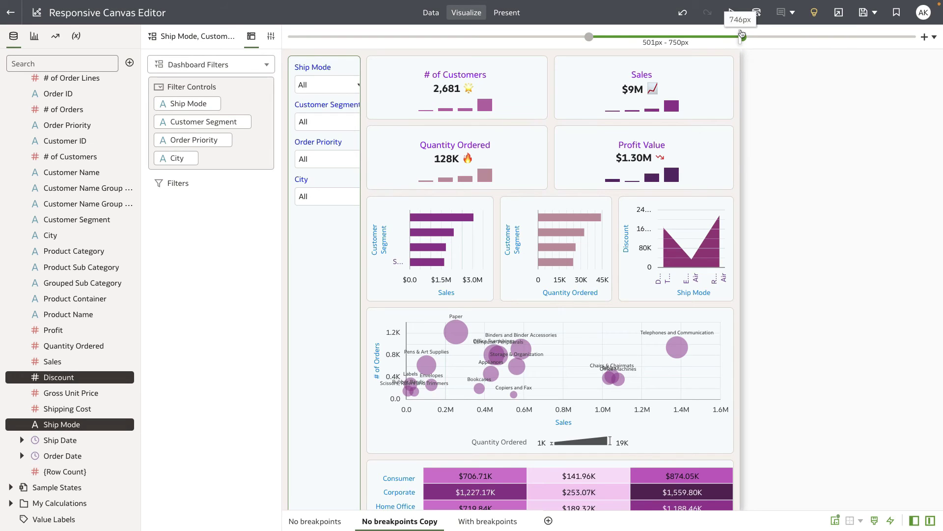
- Include Discount by Ship Mode in the 750px breakpoint, then widen the preview to 1033px
right_click(742, 37)
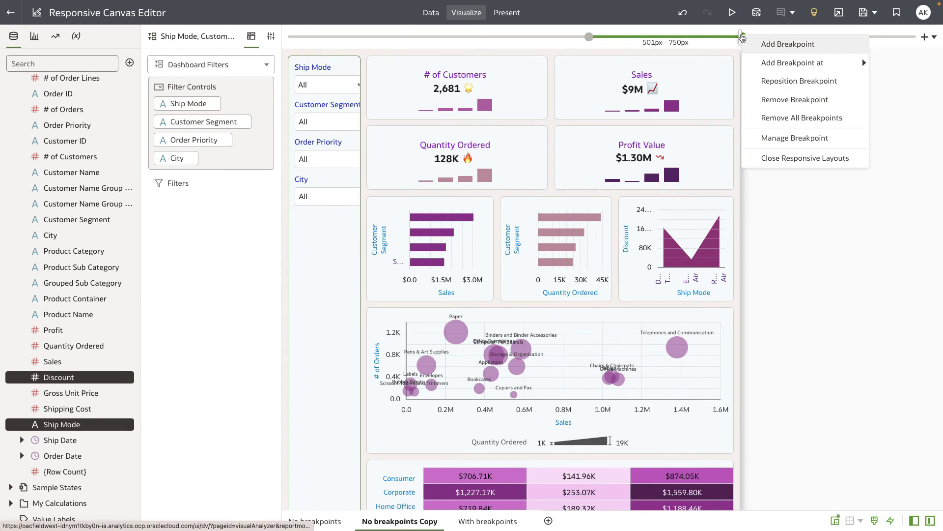
left_click(772, 140)
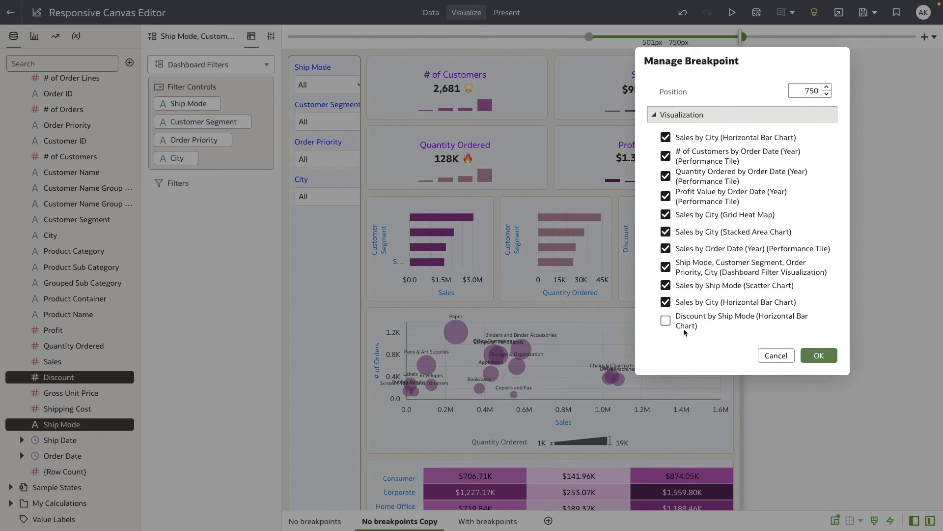
left_click(666, 321)
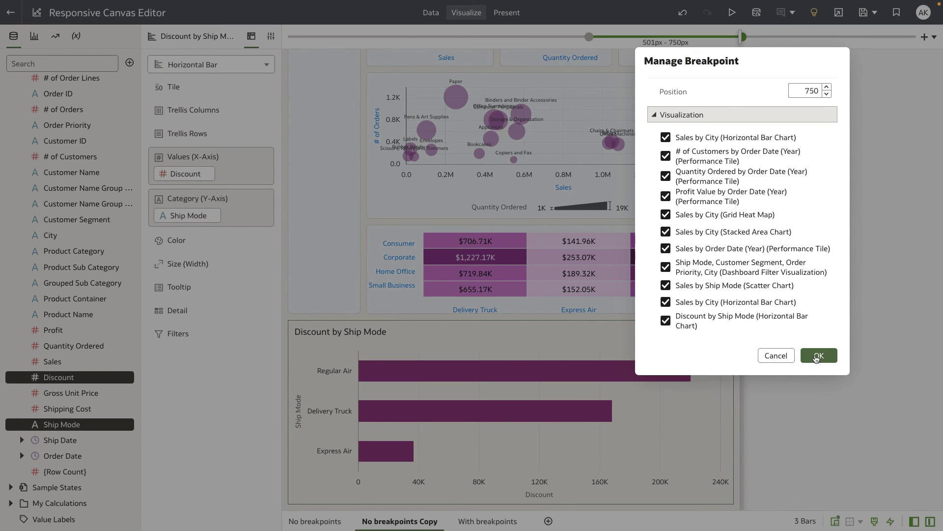
left_click(818, 356)
left_click_drag(742, 37, 915, 37)
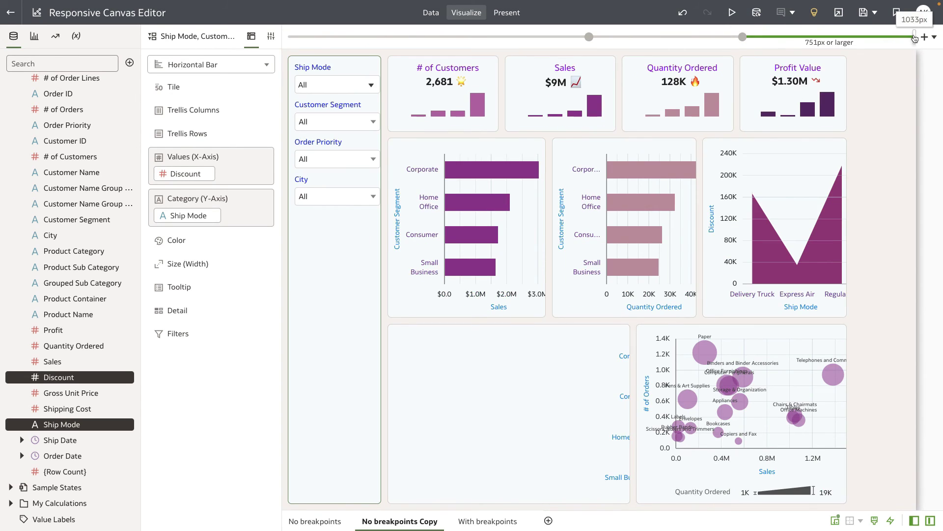
- Include the Discount by Ship Mode chart in the 751px-or-larger breakpoint via Manage Breakpoint
left_click(934, 37)
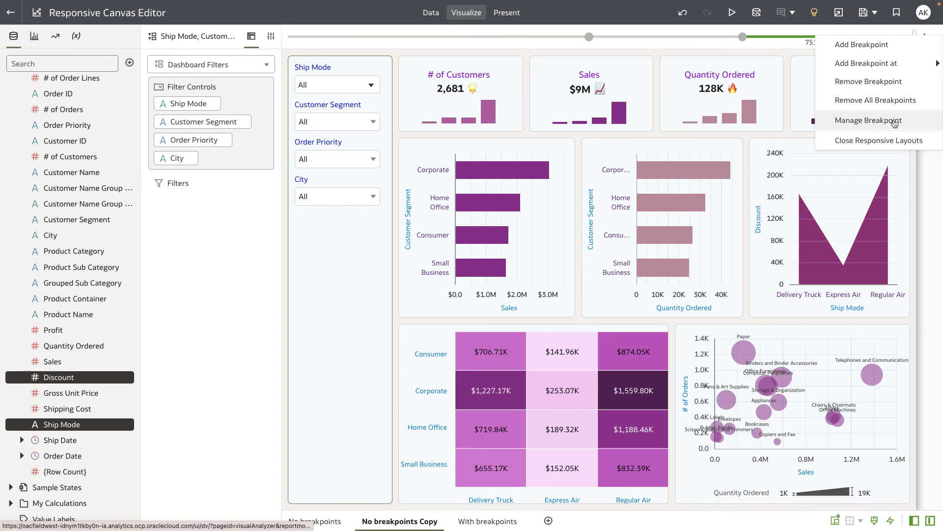
left_click(868, 121)
left_click(783, 307)
left_click(907, 339)
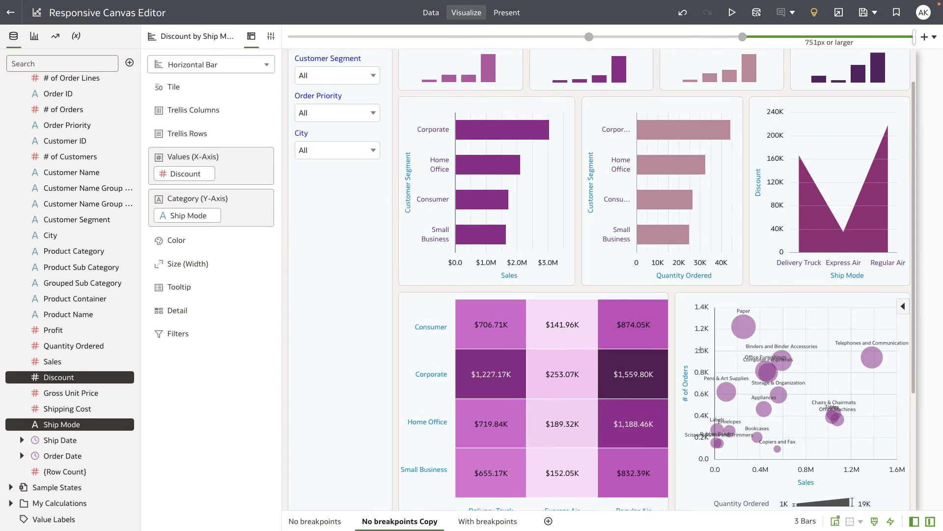